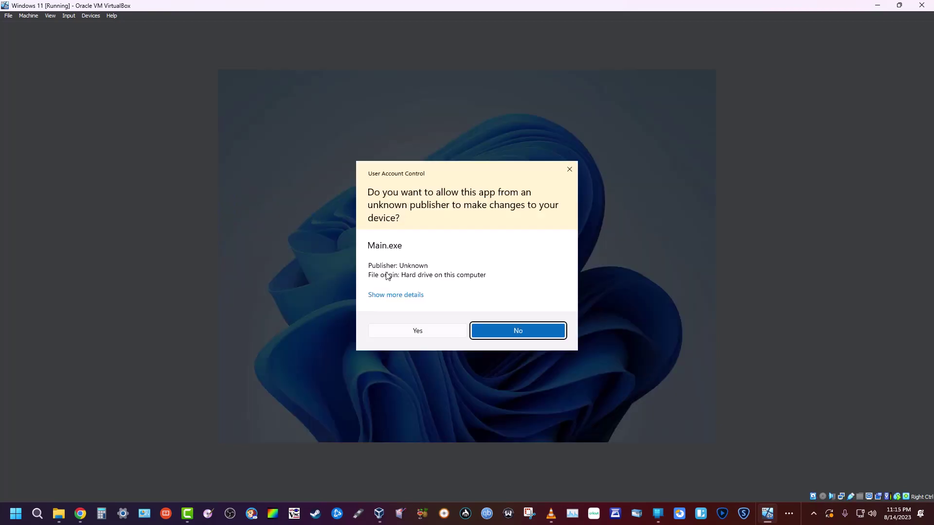
# Approve the UAC prompt and keep 'Partition the drive' as the New Disk Guide's choice.
pyautogui.click(431, 331)
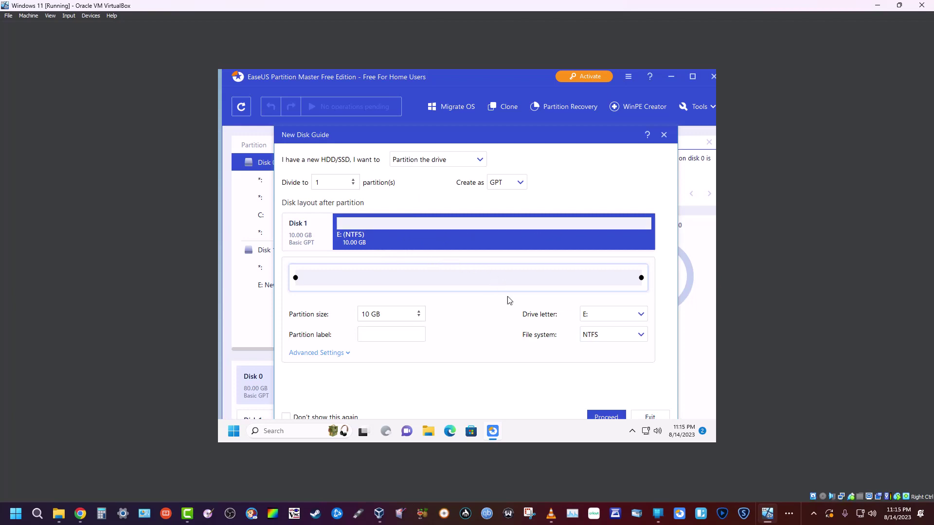
pyautogui.click(452, 161)
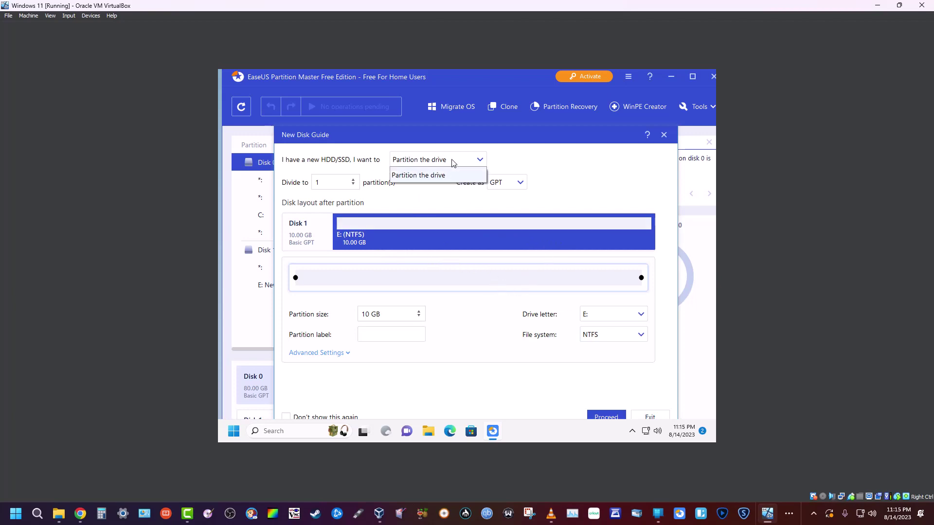
pyautogui.click(447, 176)
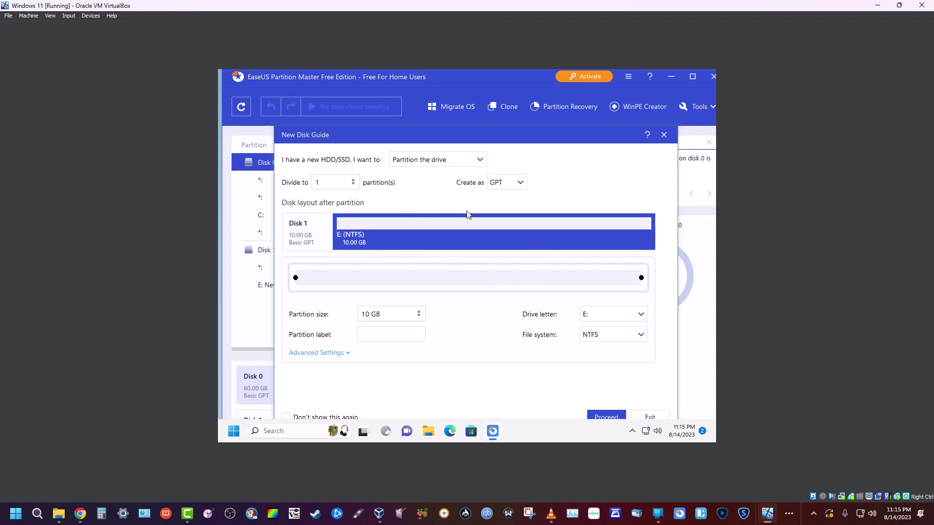
# Exit the New Disk Guide and shrink E: New Volume to 5 GB, leaving 4.98 GB unallocated.
pyautogui.click(650, 417)
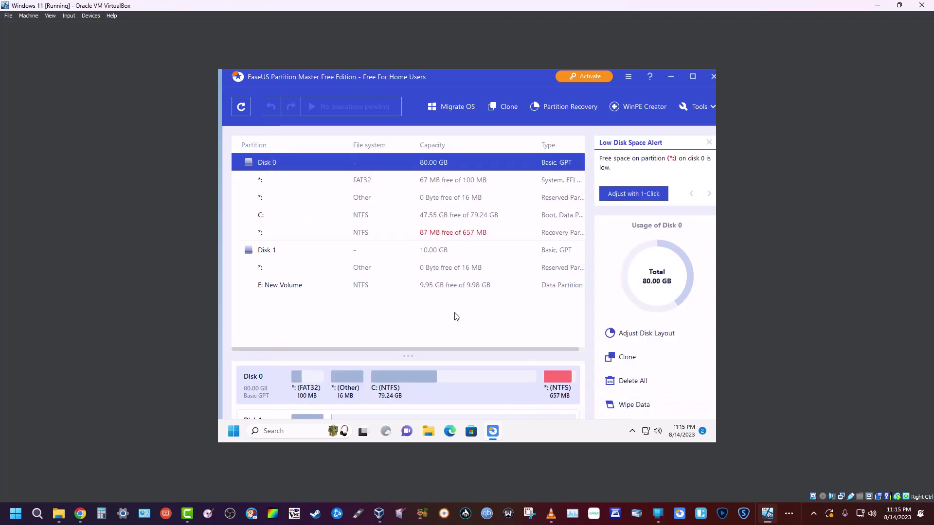
pyautogui.click(434, 285)
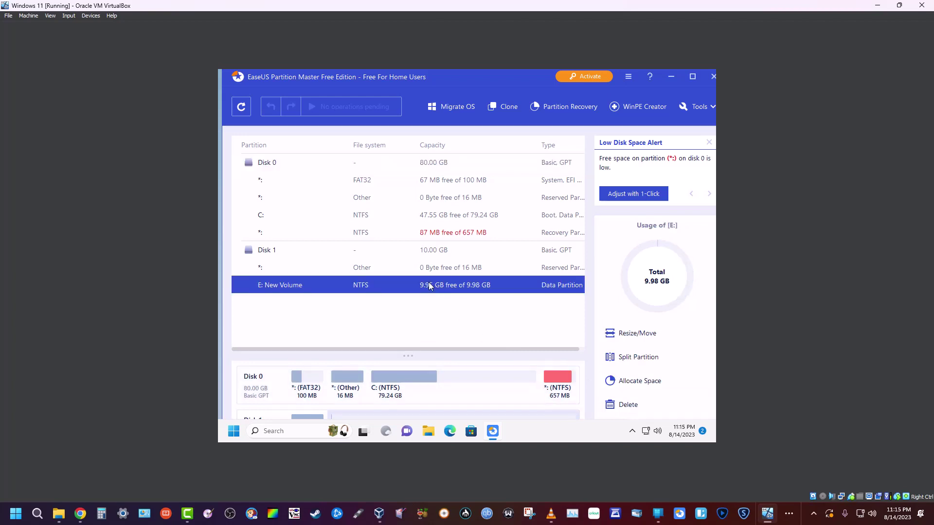
pyautogui.rightClick(428, 286)
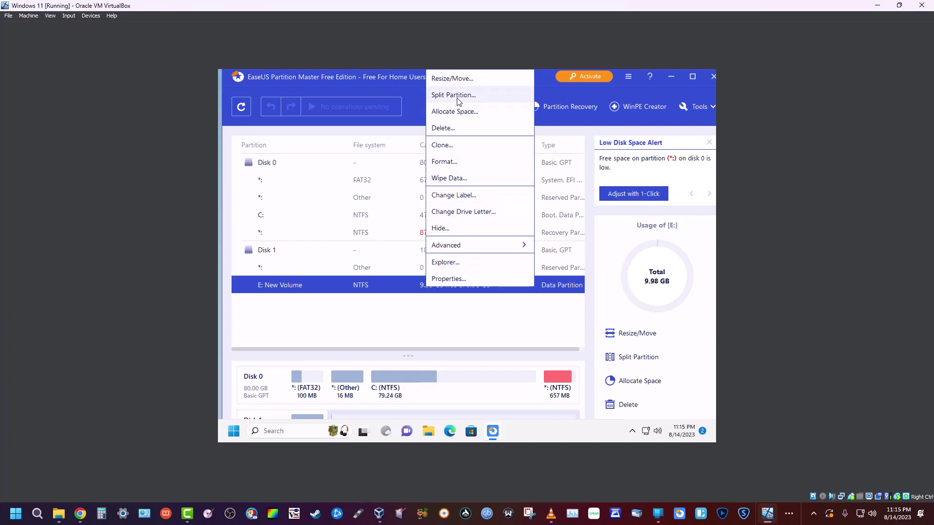
pyautogui.click(460, 80)
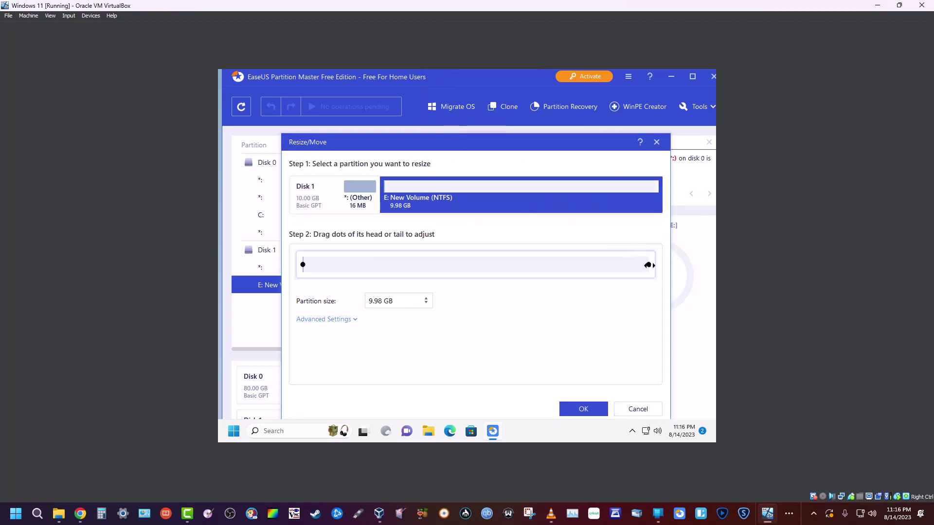
pyautogui.moveTo(647, 265); pyautogui.dragTo(478, 264)
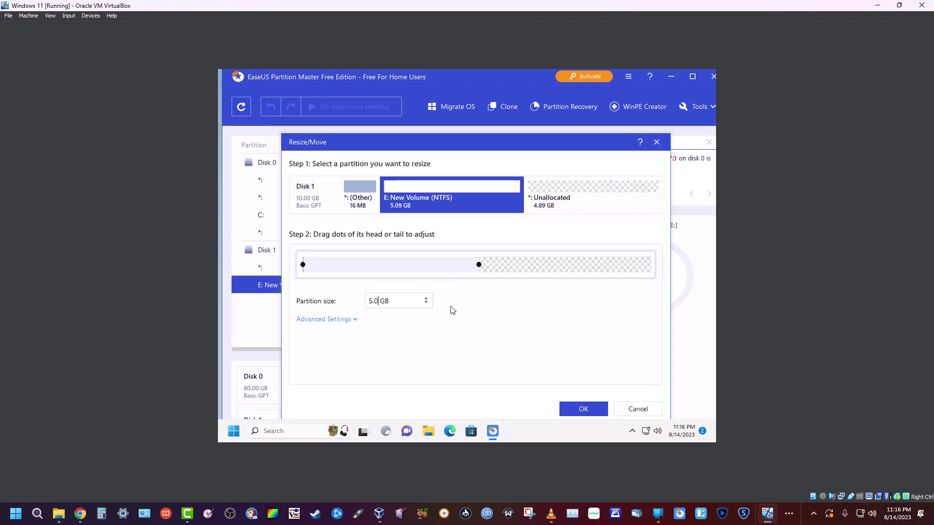
pyautogui.click(435, 304)
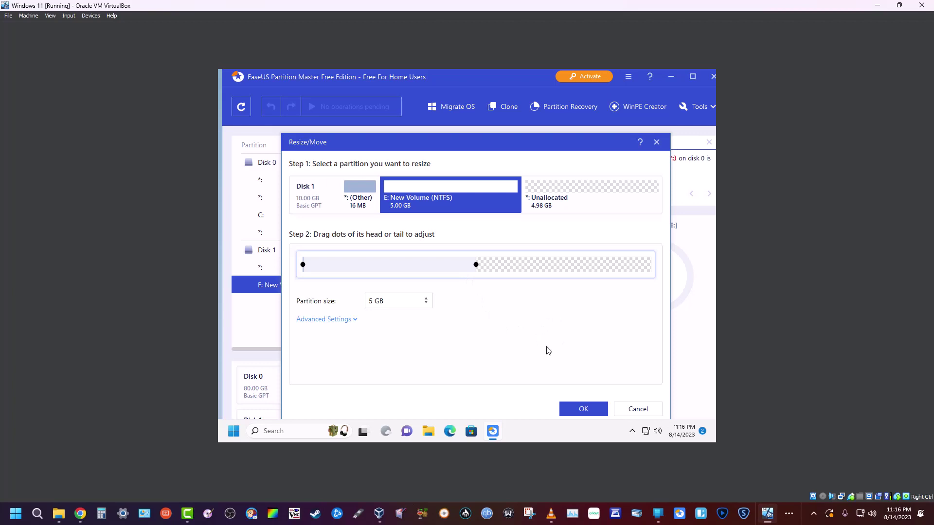
pyautogui.click(575, 413)
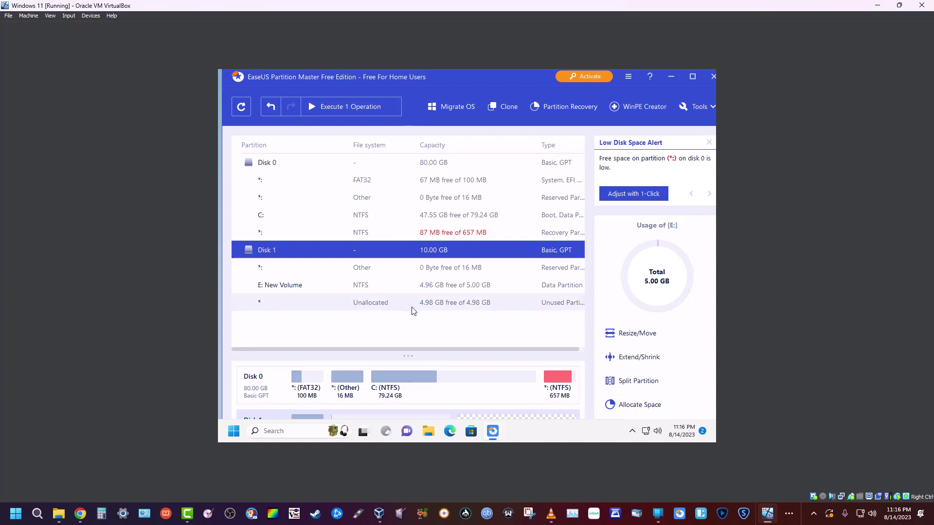
# Create a 4.98 GB NTFS partition with drive letter F: in the unallocated space.
pyautogui.rightClick(442, 305)
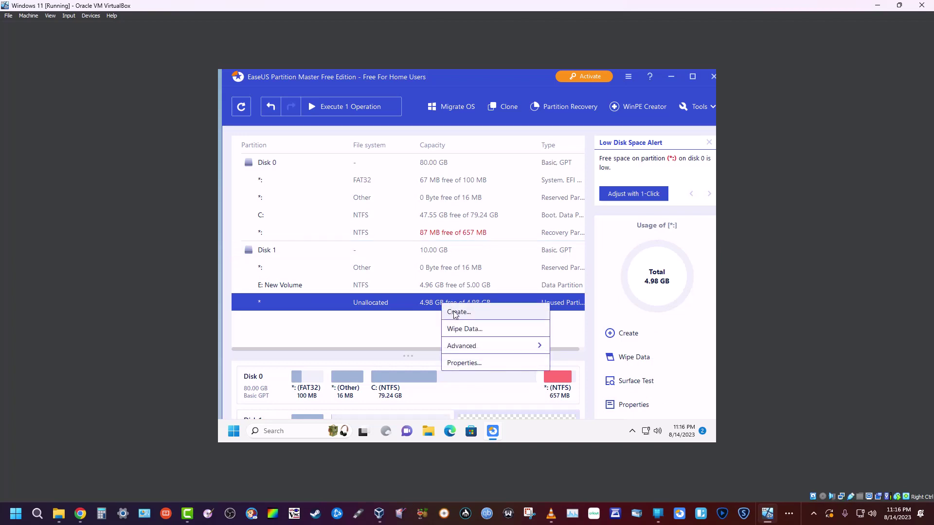
pyautogui.click(455, 313)
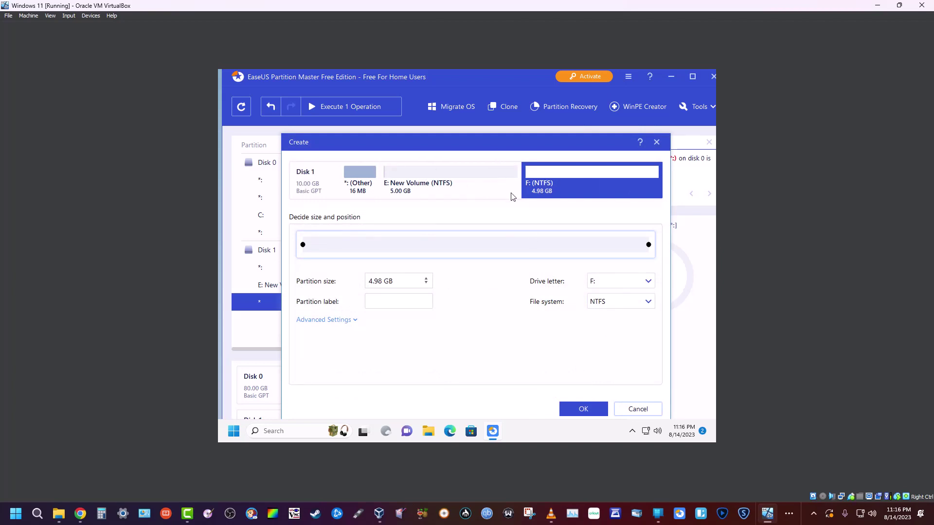
pyautogui.click(583, 410)
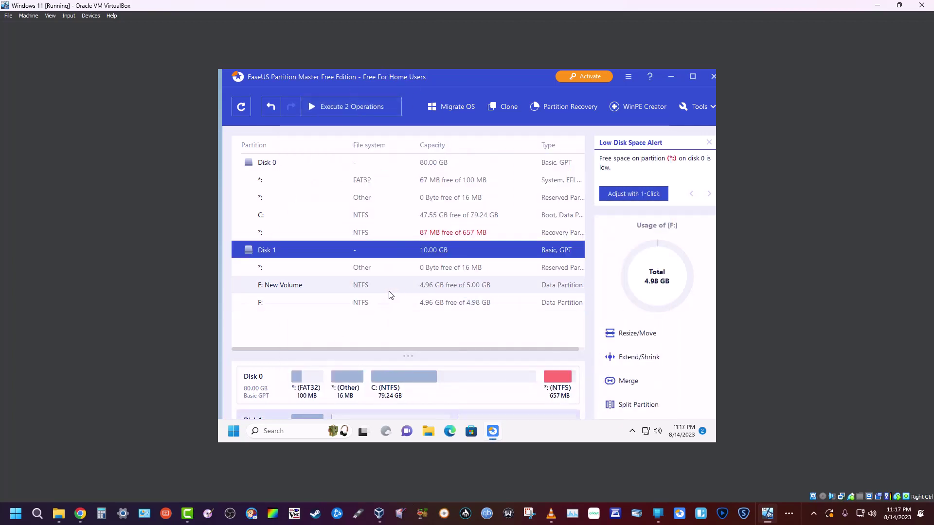
pyautogui.moveTo(323, 103)
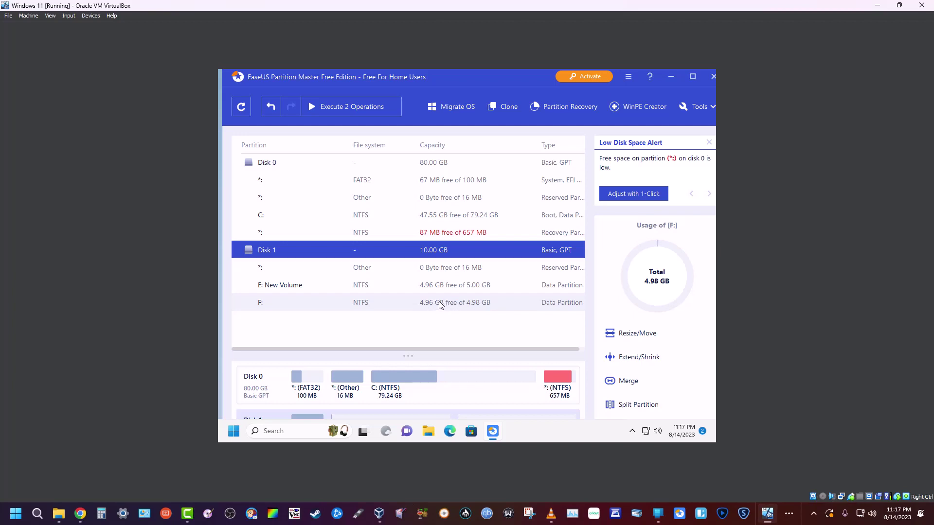
# Apply both queued operations, dismiss the E: and F: AutoPlay notices, and finish.
pyautogui.click(314, 110)
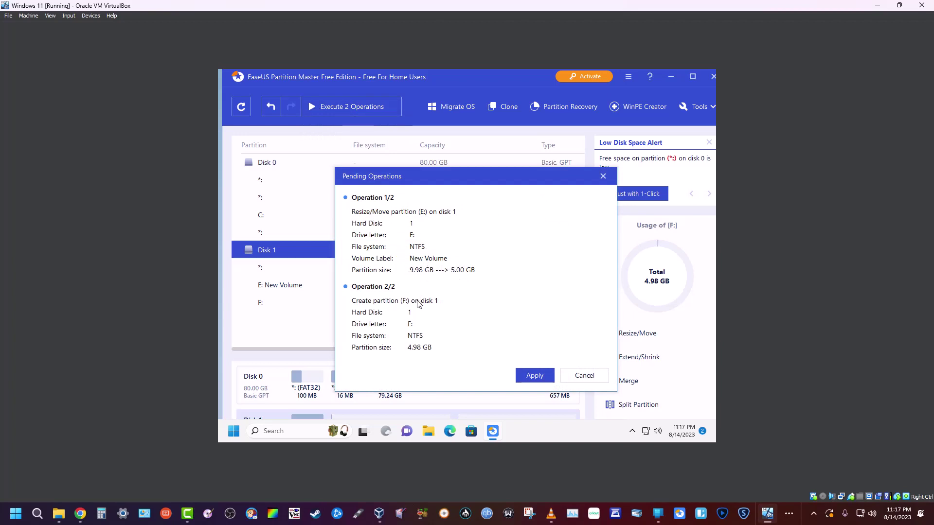
pyautogui.click(535, 376)
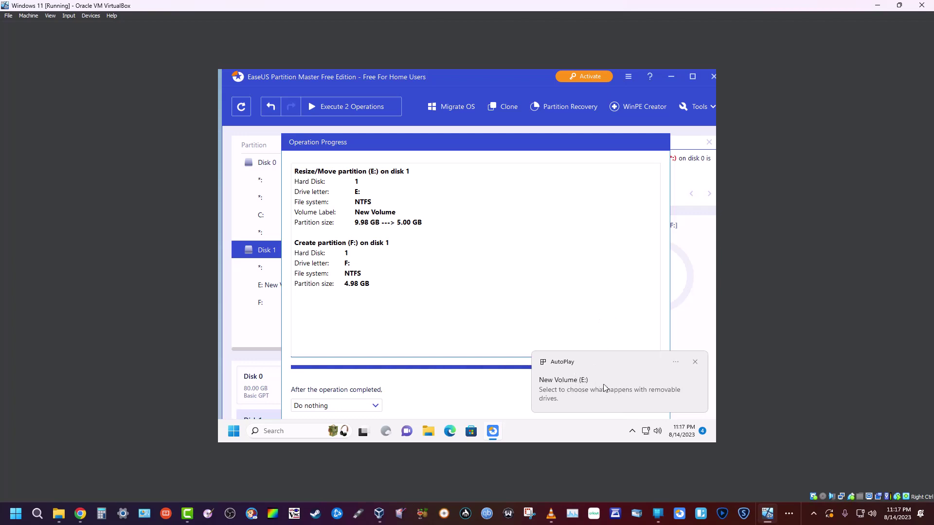
pyautogui.click(695, 361)
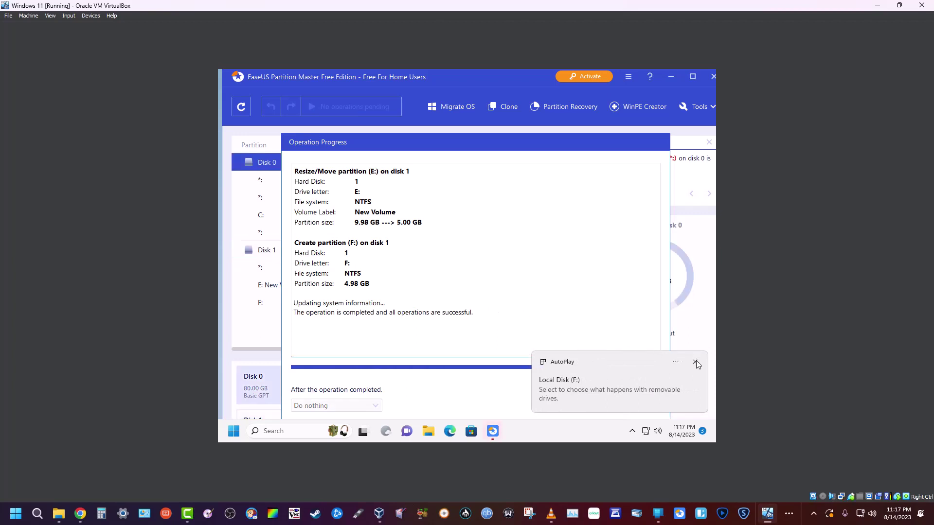
pyautogui.click(695, 361)
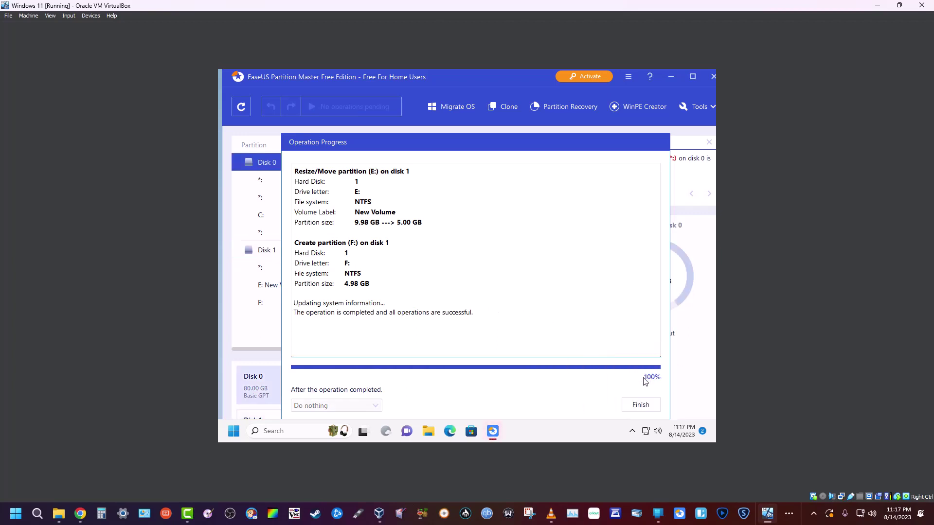
pyautogui.click(641, 406)
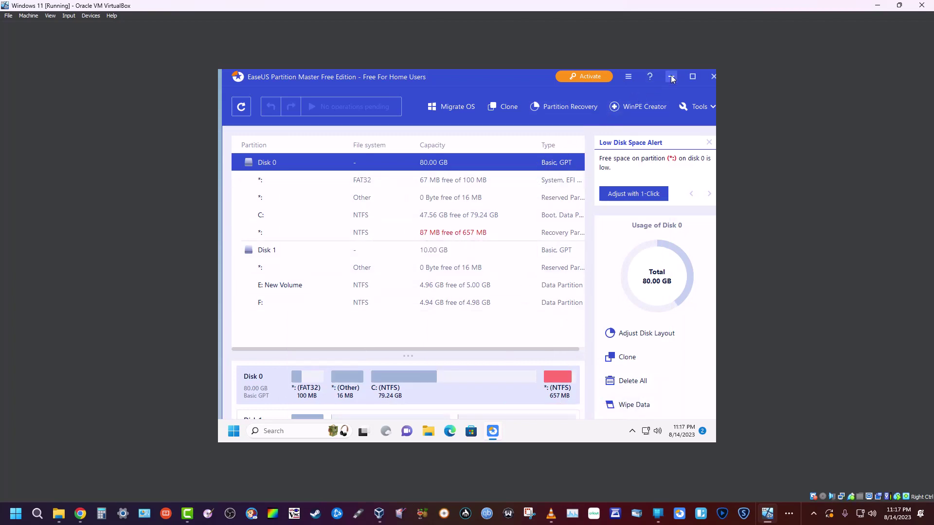
# Compare New Volume (E:) at 4.99 GB and Local Disk (F:) at 4.98 GB in This PC, then close Explorer.
pyautogui.click(427, 432)
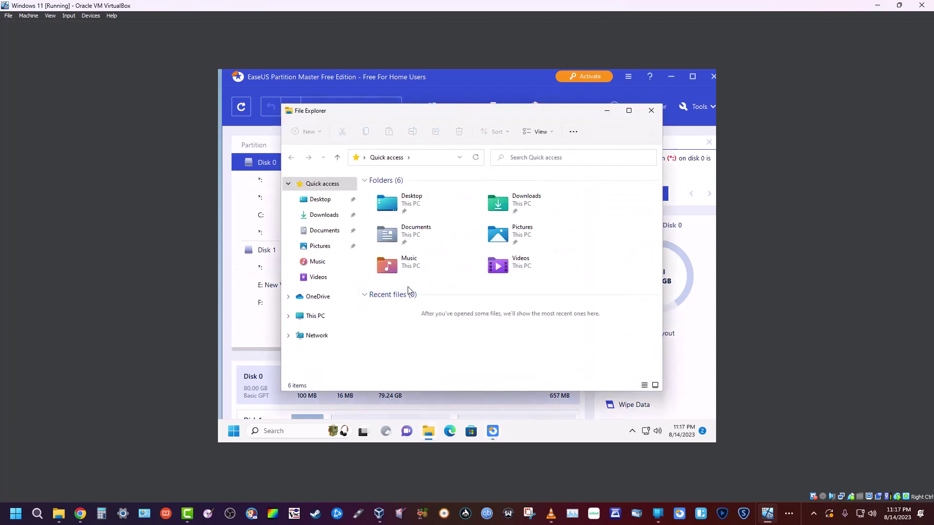
pyautogui.click(311, 316)
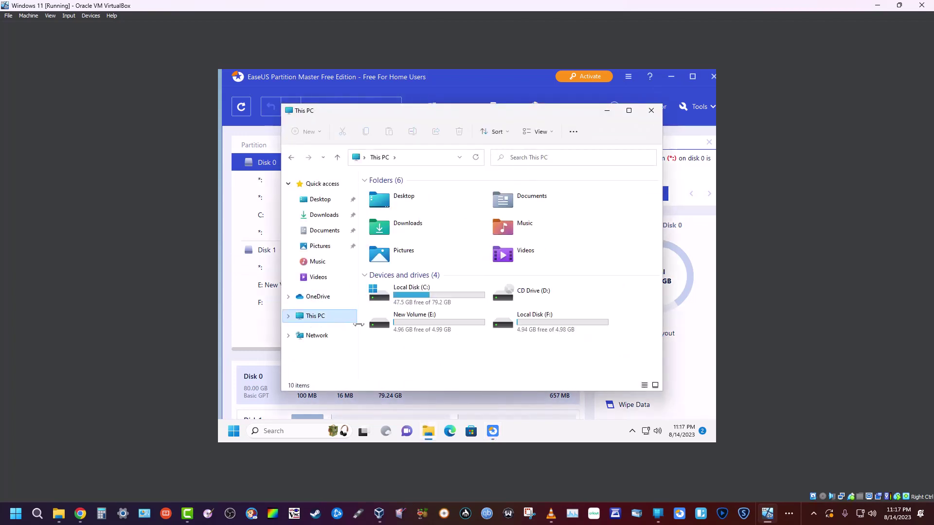
pyautogui.click(408, 322)
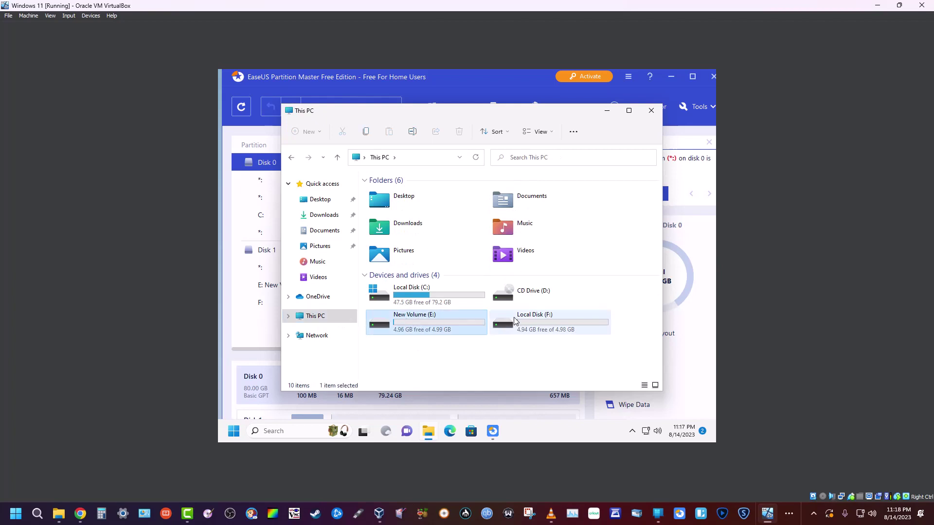
pyautogui.click(537, 321)
pyautogui.click(437, 322)
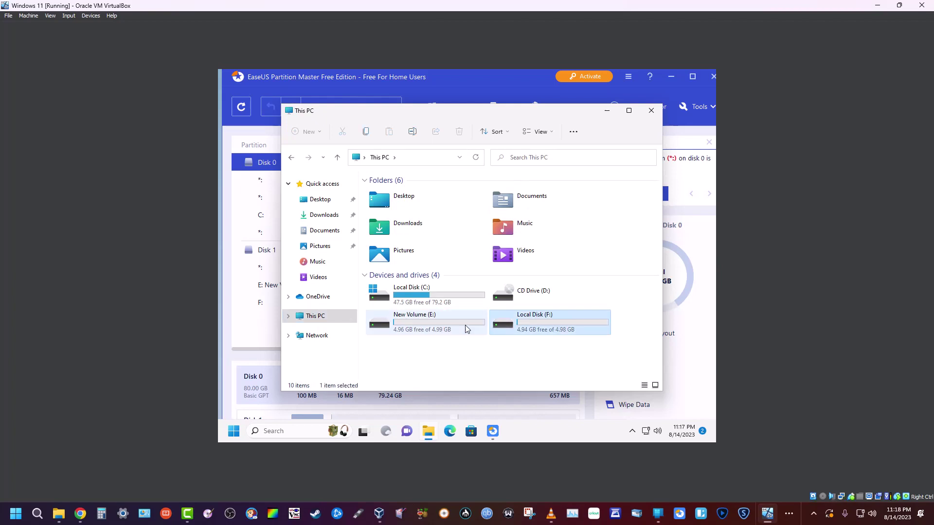
pyautogui.click(519, 333)
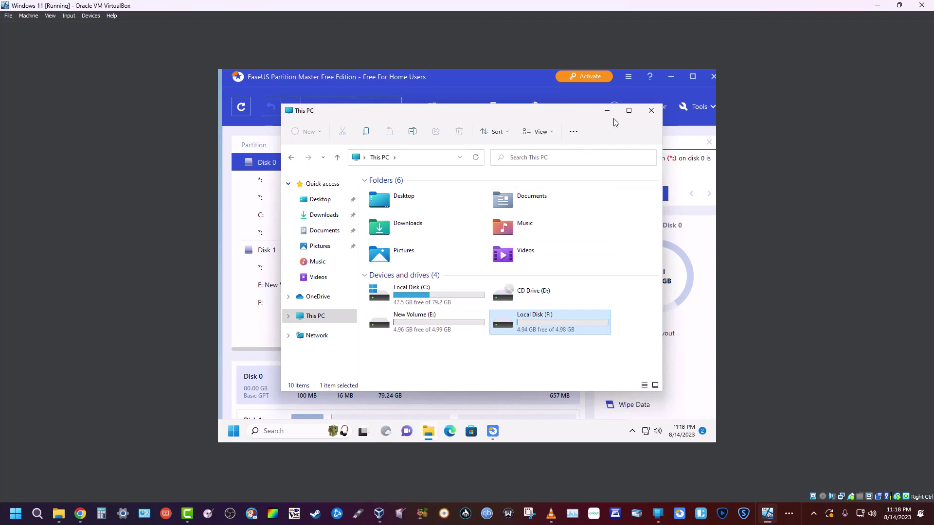
pyautogui.click(649, 111)
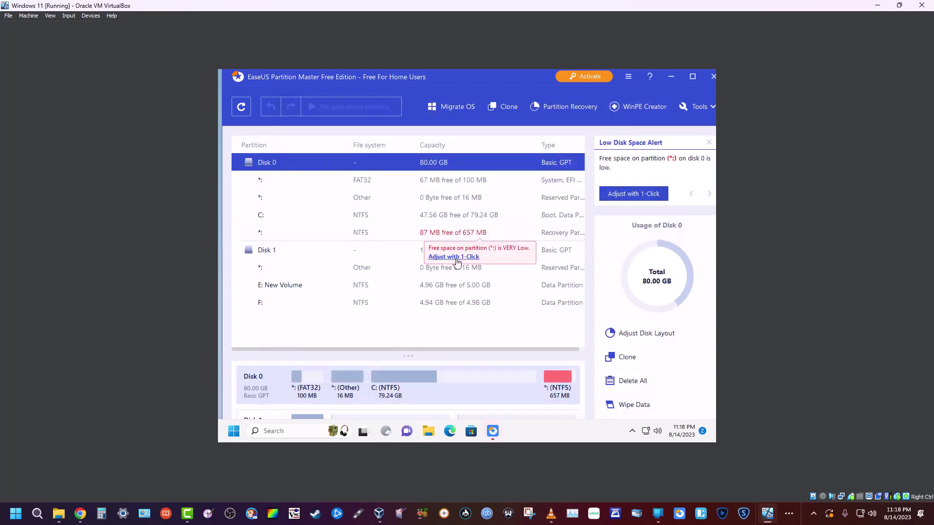
# Queue deletion of partition F: on Disk 1.
pyautogui.click(447, 304)
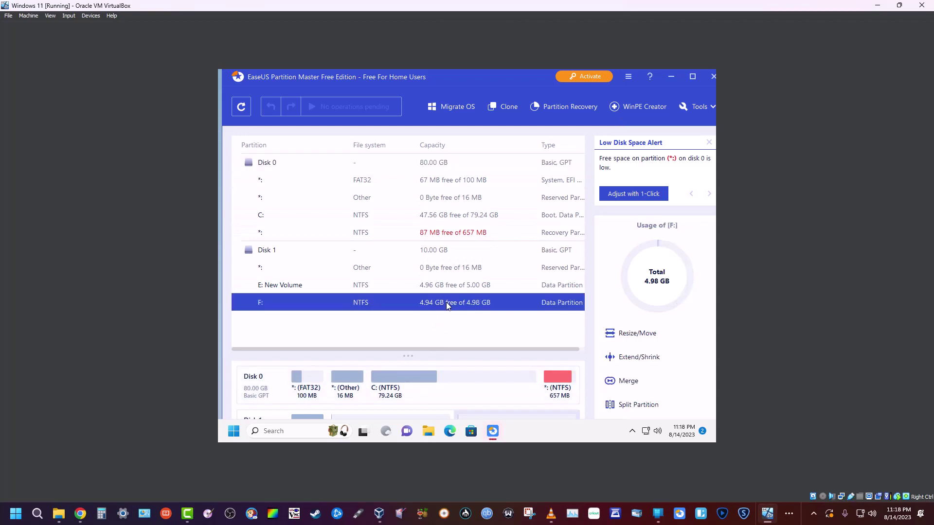
pyautogui.rightClick(447, 304)
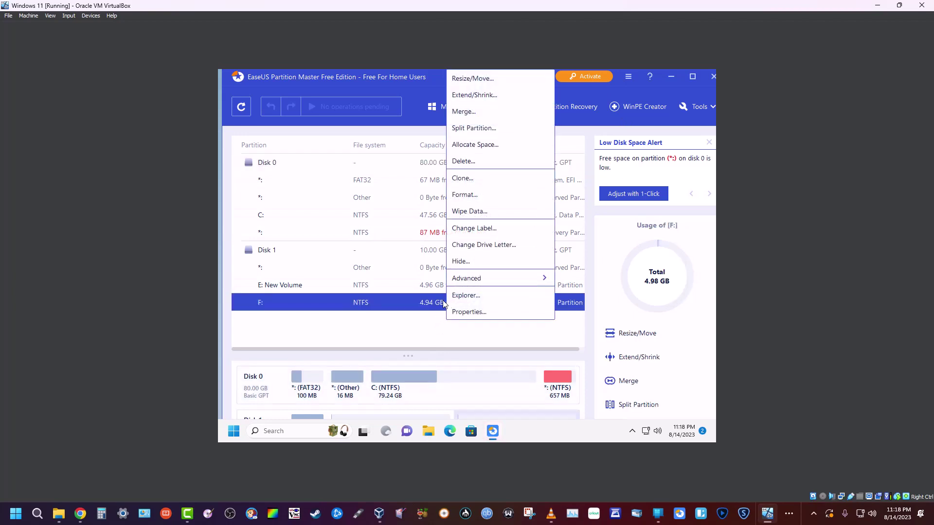
pyautogui.click(462, 161)
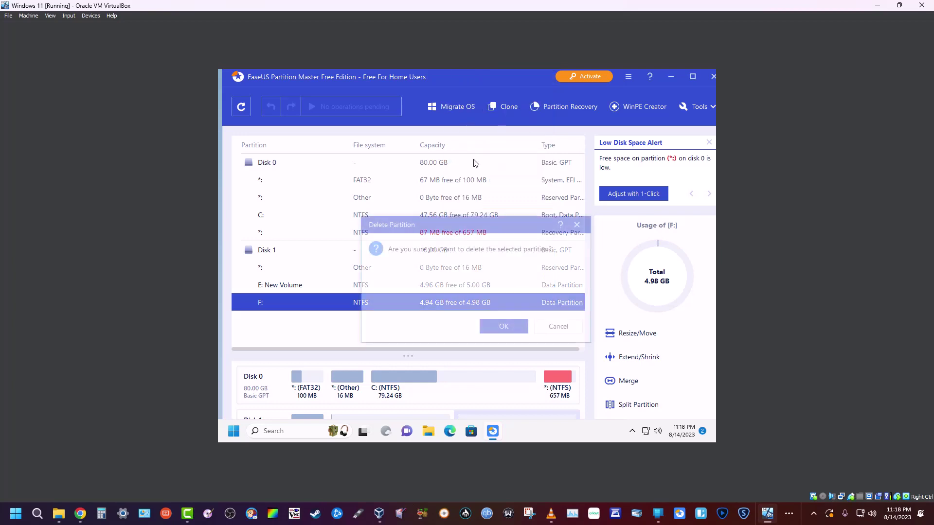
pyautogui.click(506, 327)
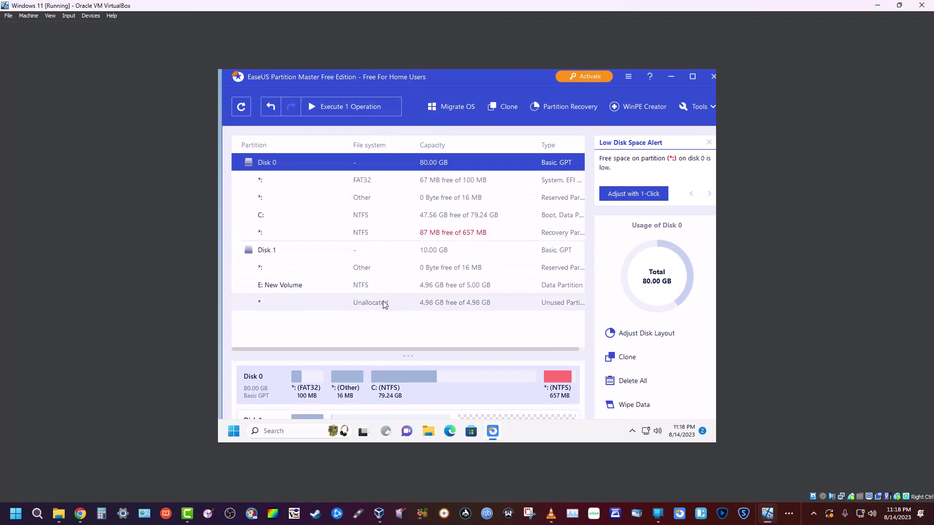
# Extend E: New Volume over the freed space to 9.98 GB.
pyautogui.rightClick(430, 289)
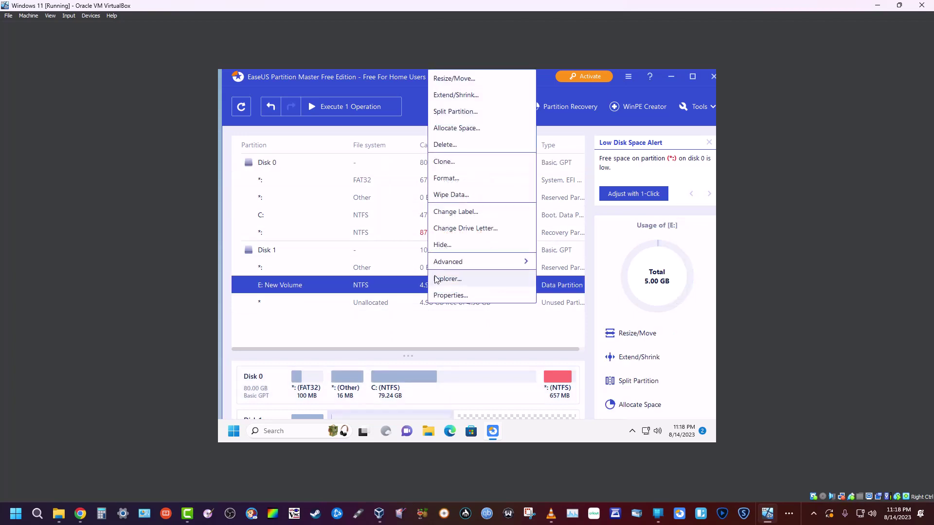
pyautogui.click(460, 77)
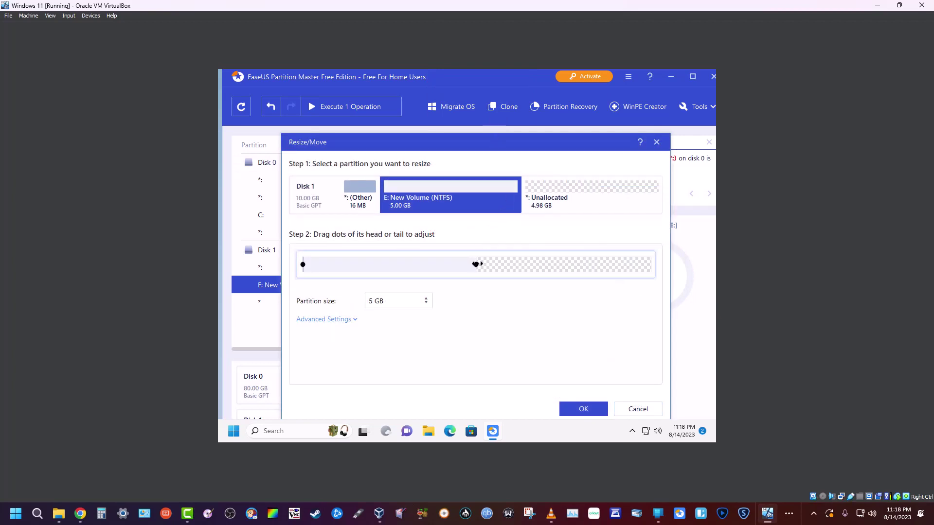
pyautogui.moveTo(475, 264); pyautogui.dragTo(666, 267)
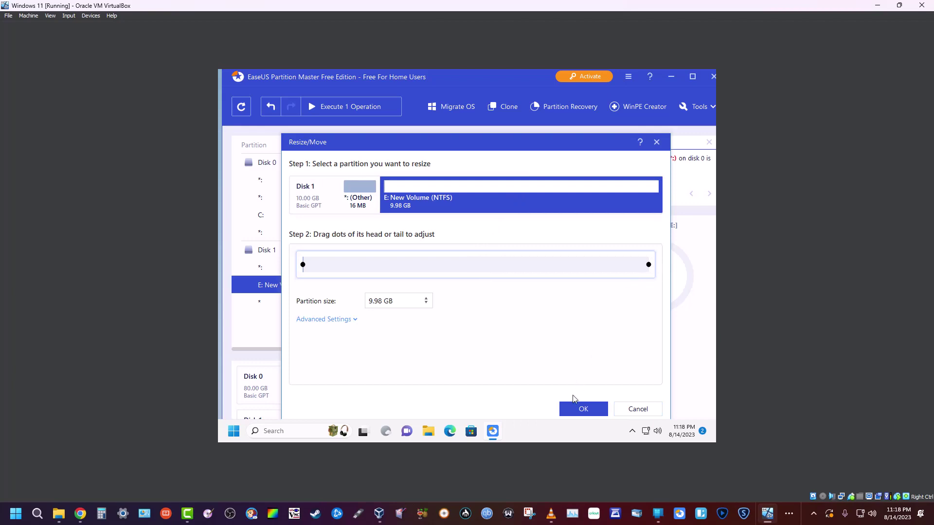
pyautogui.click(573, 408)
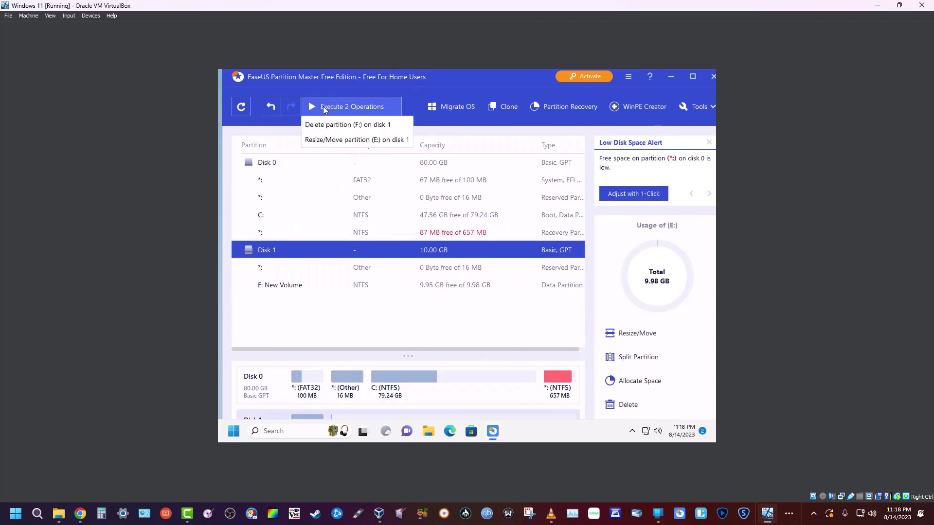
# Apply the pending delete and resize operations, finish, and dismiss the rating prompt.
pyautogui.click(323, 108)
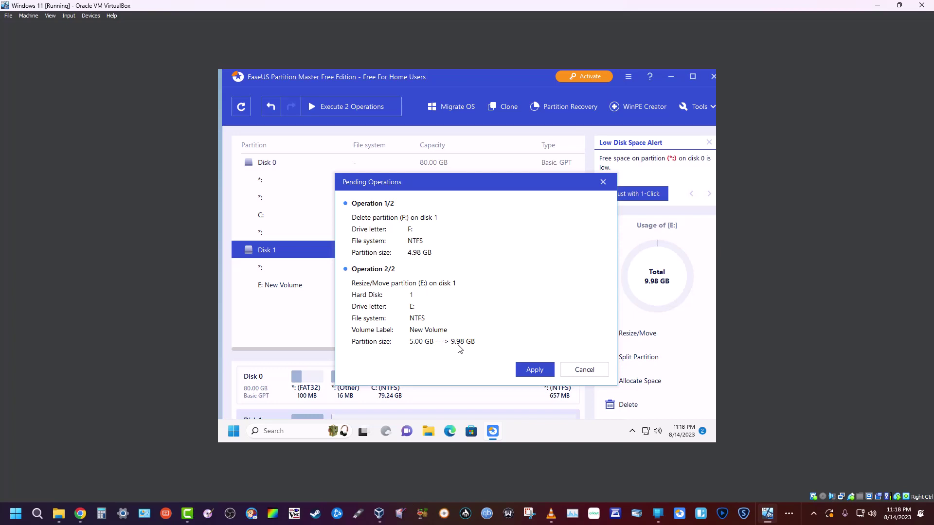
pyautogui.click(532, 374)
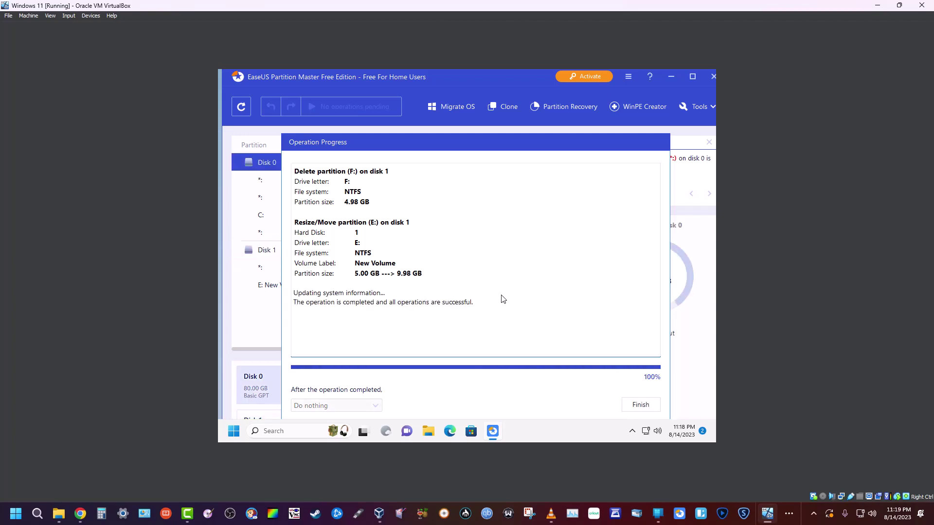
pyautogui.click(639, 406)
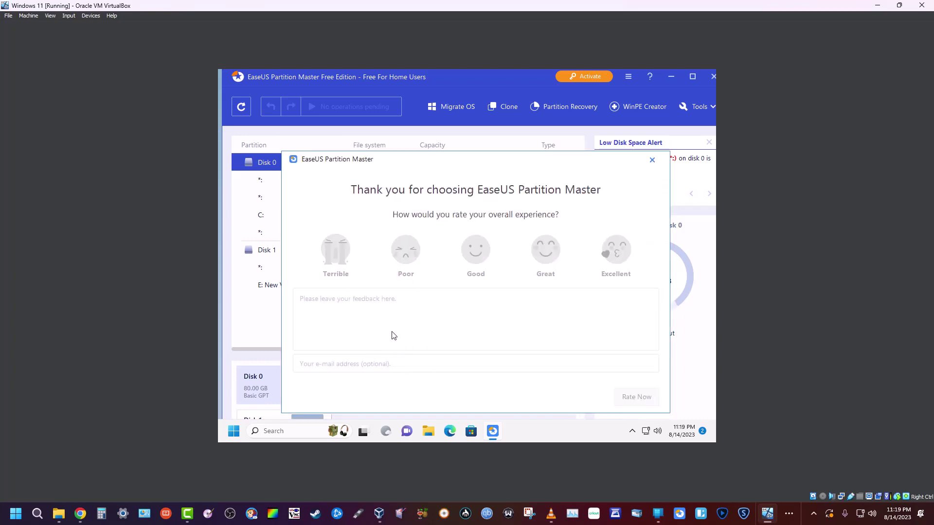
pyautogui.click(652, 160)
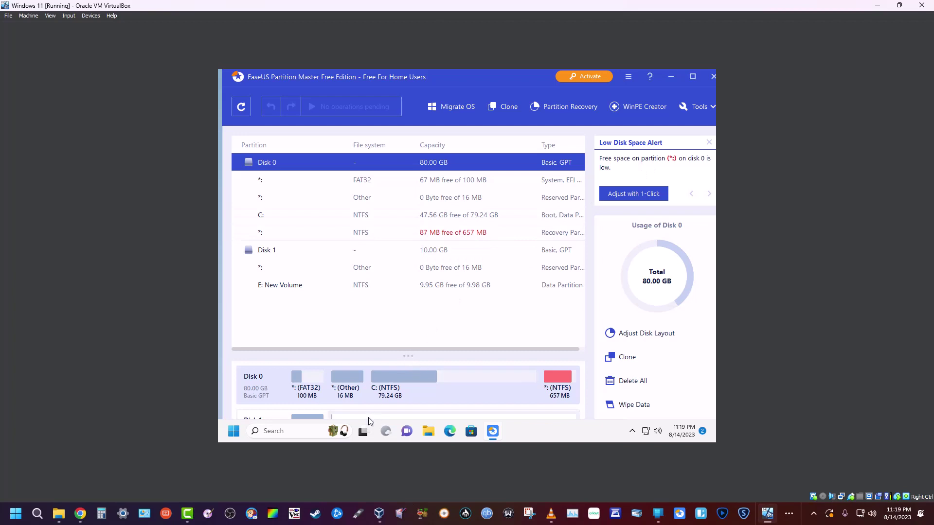
# Confirm in This PC that only New Volume (E:) at 9.98 GB remains, then close Explorer.
pyautogui.click(428, 432)
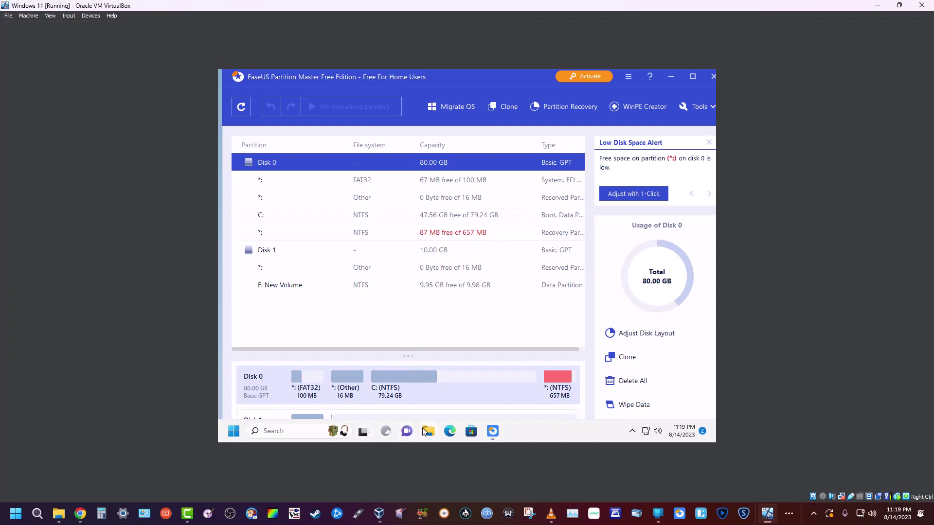
pyautogui.click(311, 317)
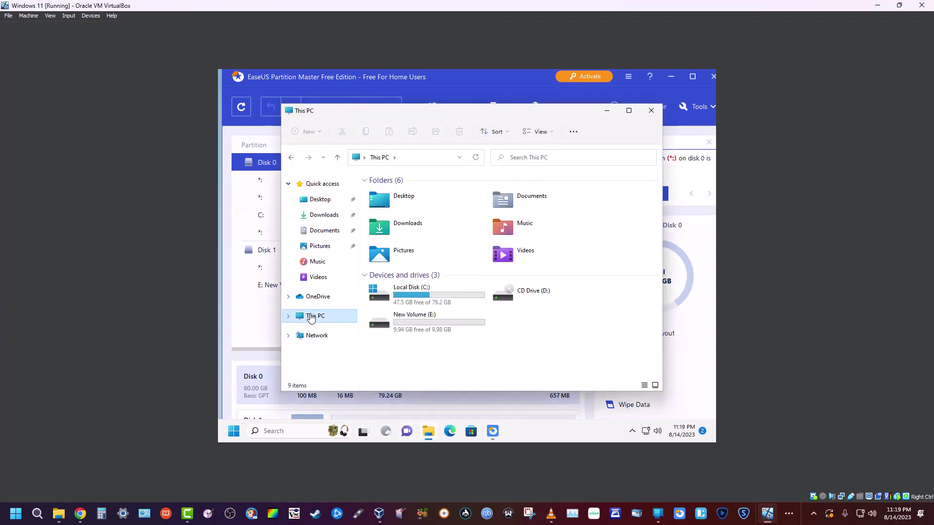
pyautogui.click(411, 328)
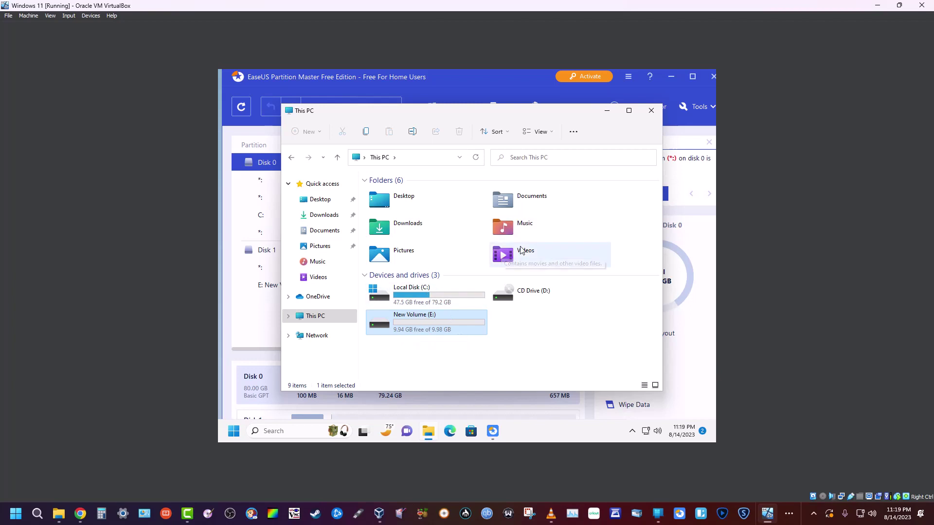
pyautogui.click(651, 111)
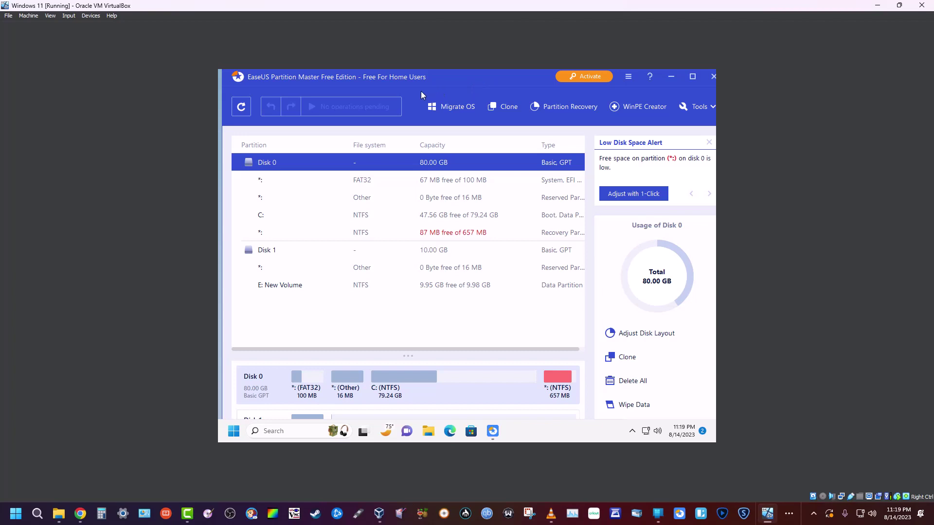
pyautogui.moveTo(660, 514)
pyautogui.moveTo(467, 236)
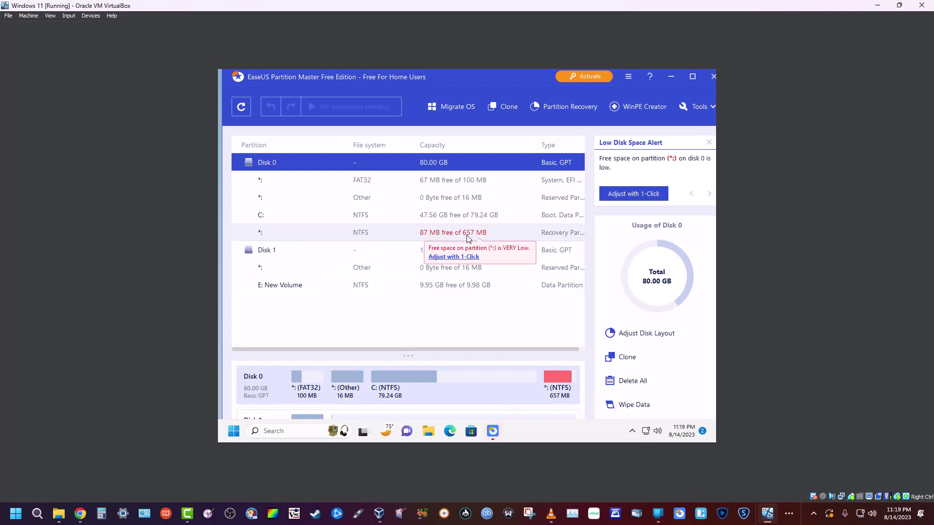